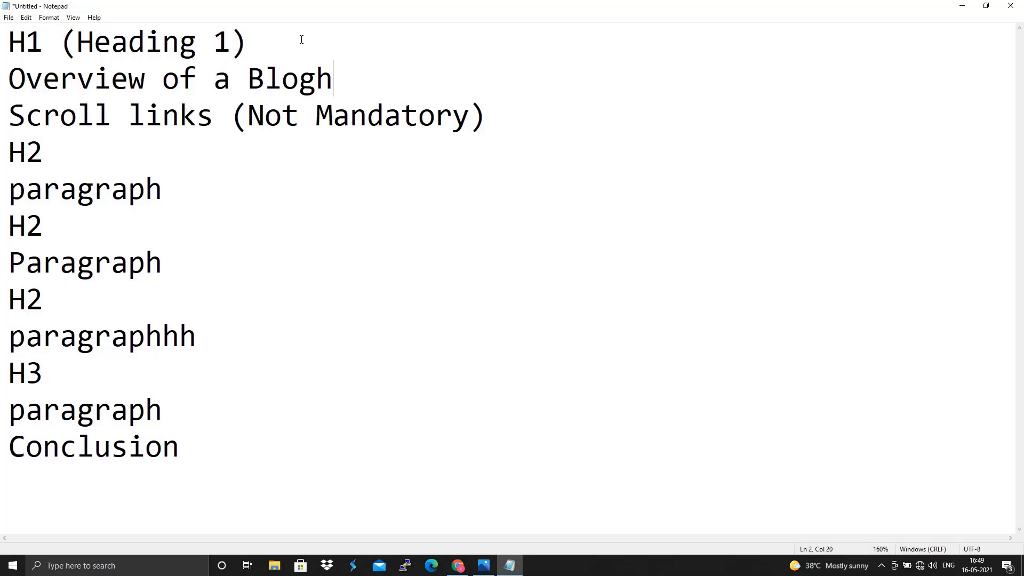
# Step: Delete the stray 'h' so the outline's second line reads 'Overview of a Blog'
pyautogui.press('BackSpace')
# Step: Place the cursor on the Scroll links line and switch to Blog Structure.jpg in Photos
pyautogui.click(152, 119)
pyautogui.hotkey('alt', 'Tab')
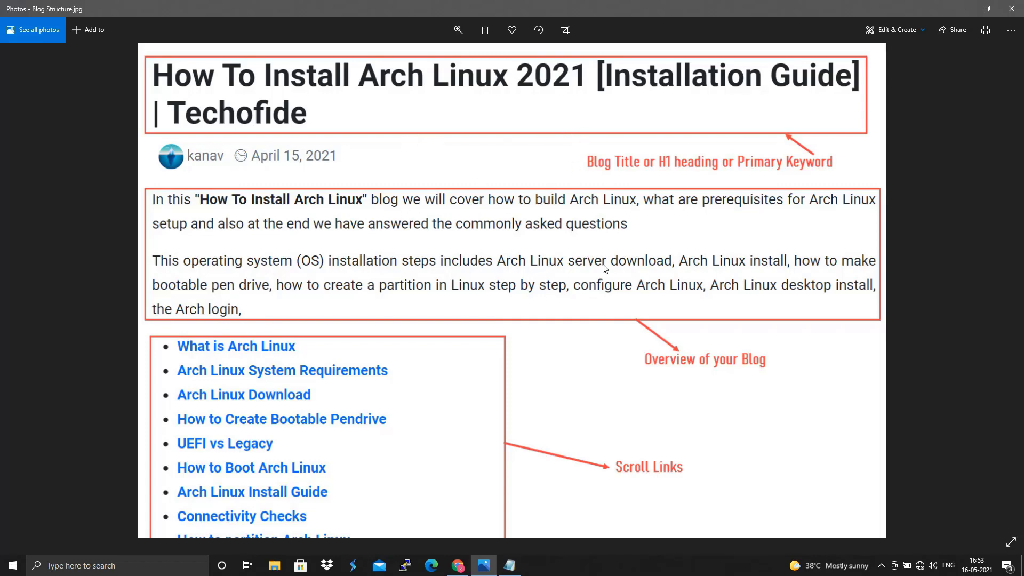
pyautogui.scroll(-5, 622, 333)
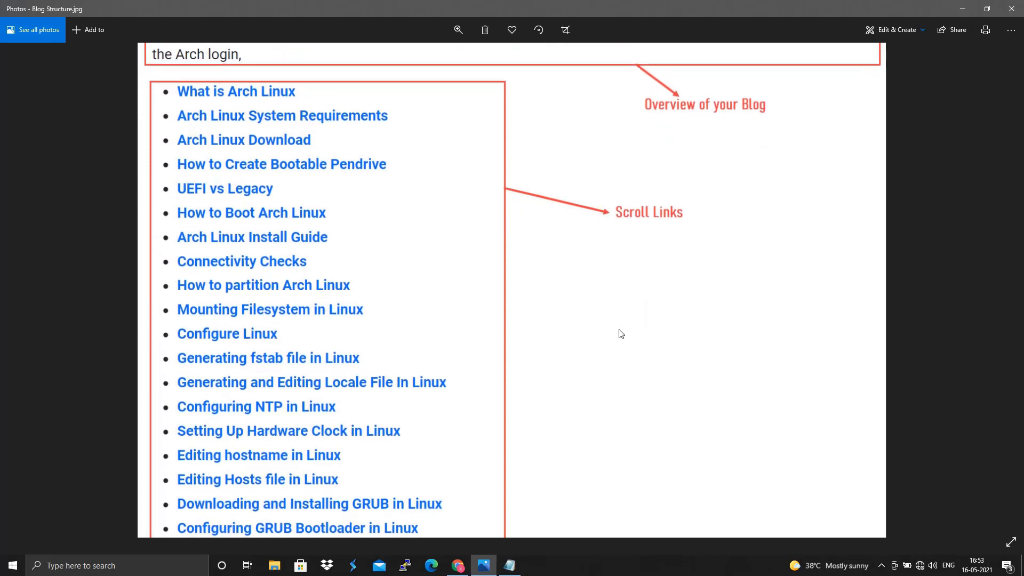
pyautogui.scroll(2, 685, 228)
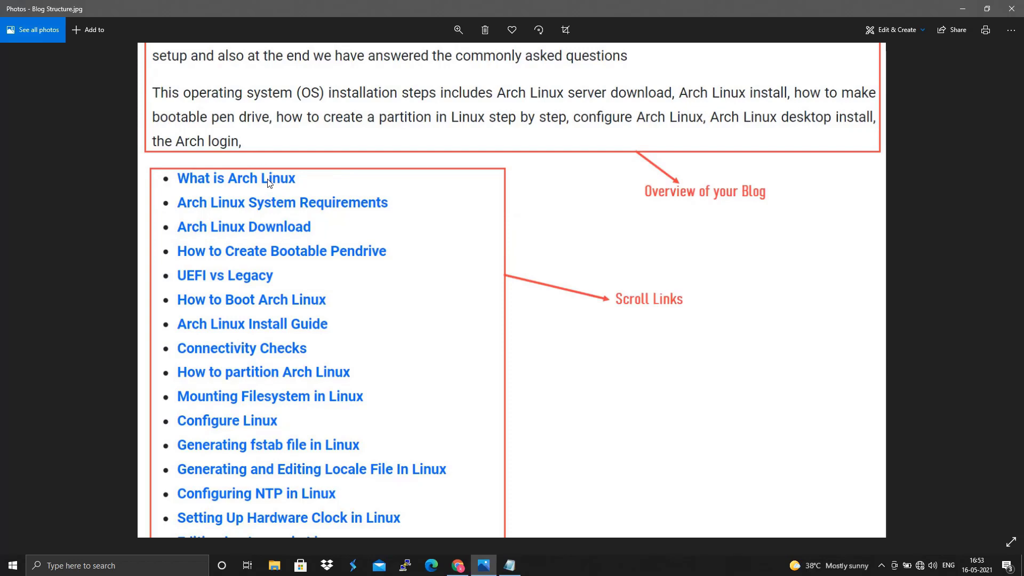
pyautogui.scroll(-10, 411, 321)
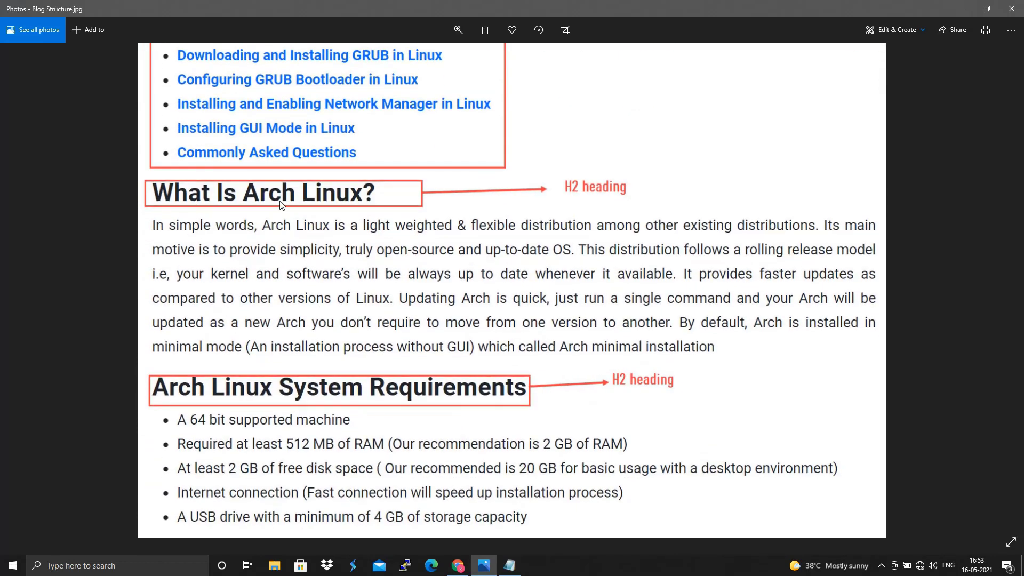
pyautogui.scroll(5, 314, 259)
pyautogui.scroll(4, 314, 258)
pyautogui.scroll(-2, 304, 198)
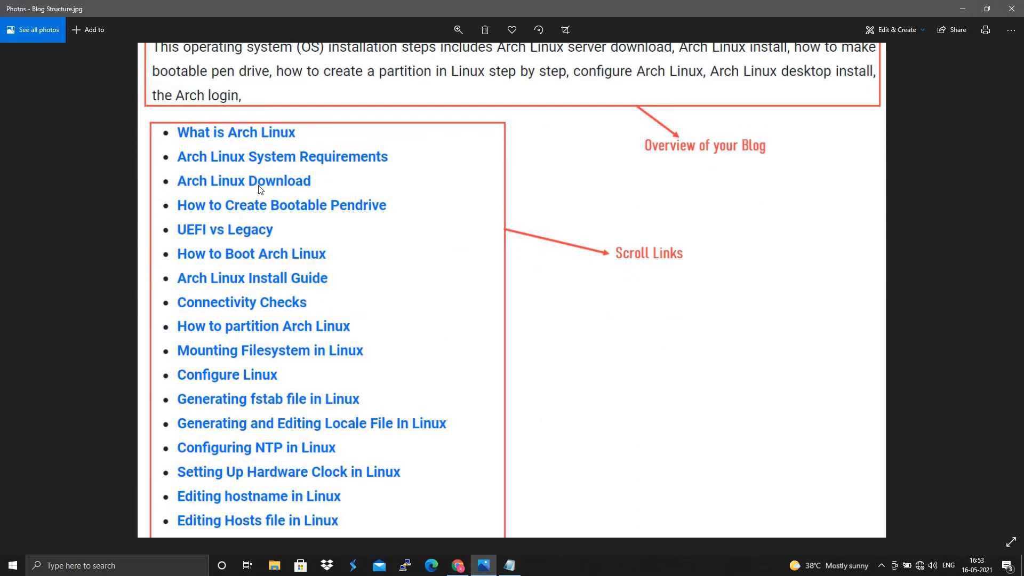
pyautogui.scroll(-11, 538, 341)
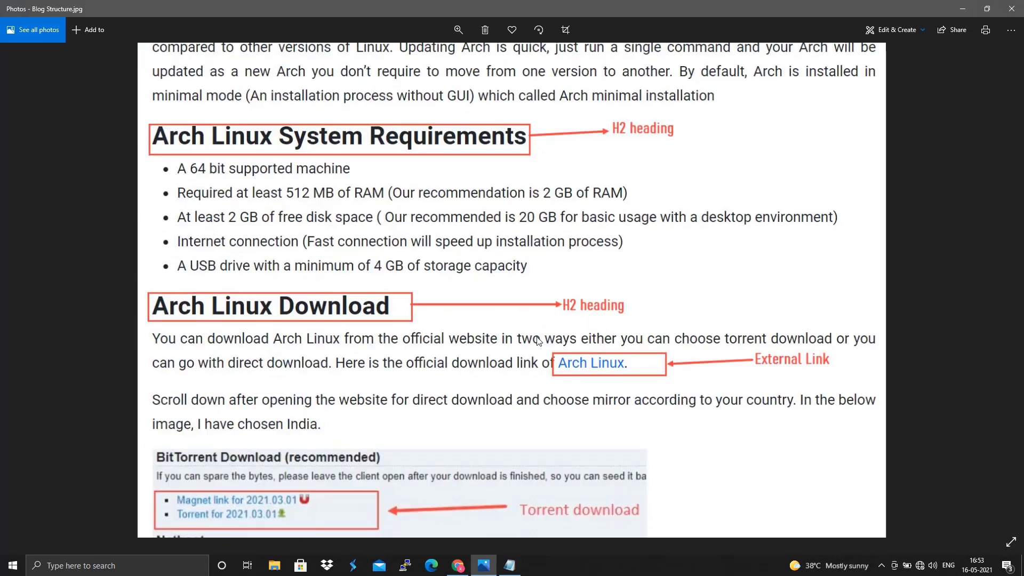
pyautogui.scroll(9, 362, 331)
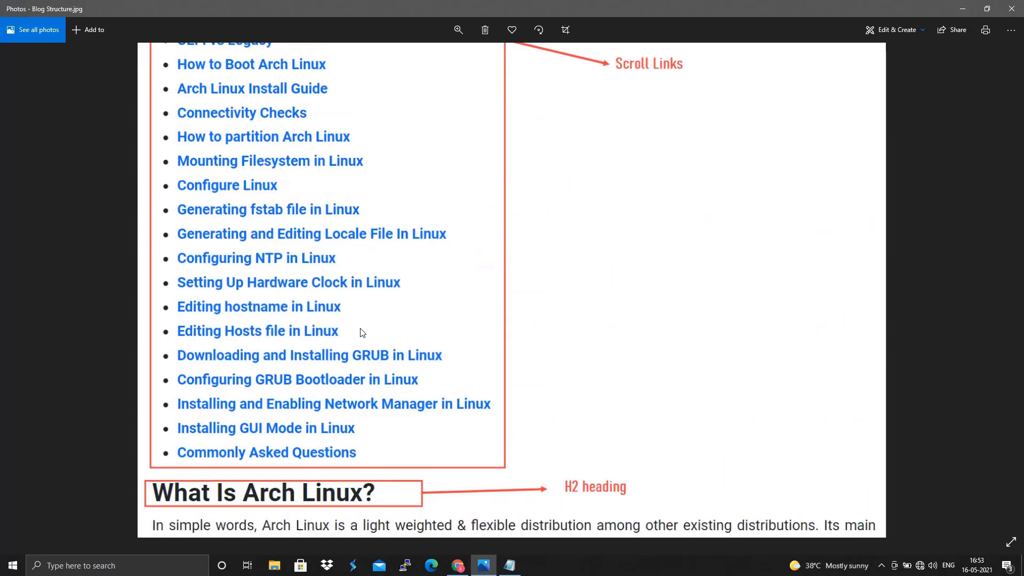
pyautogui.scroll(3, 362, 331)
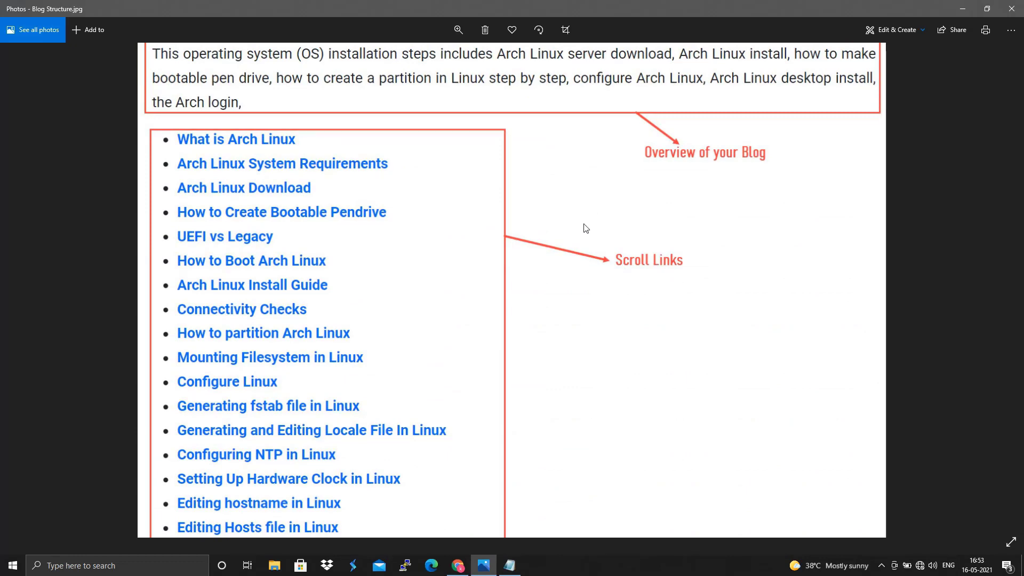
pyautogui.scroll(-3, 586, 291)
pyautogui.scroll(3, 585, 291)
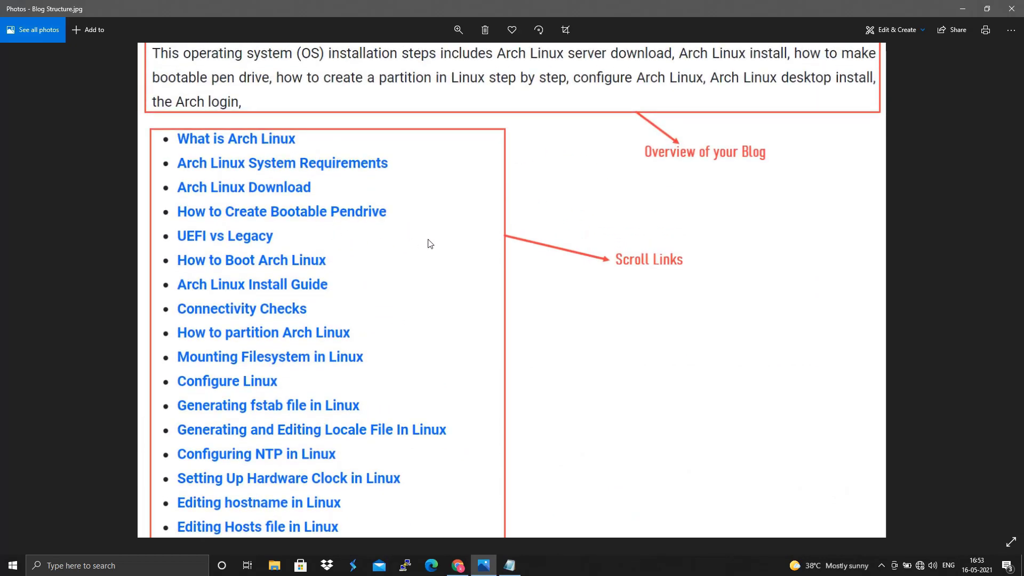
pyautogui.scroll(2, 555, 208)
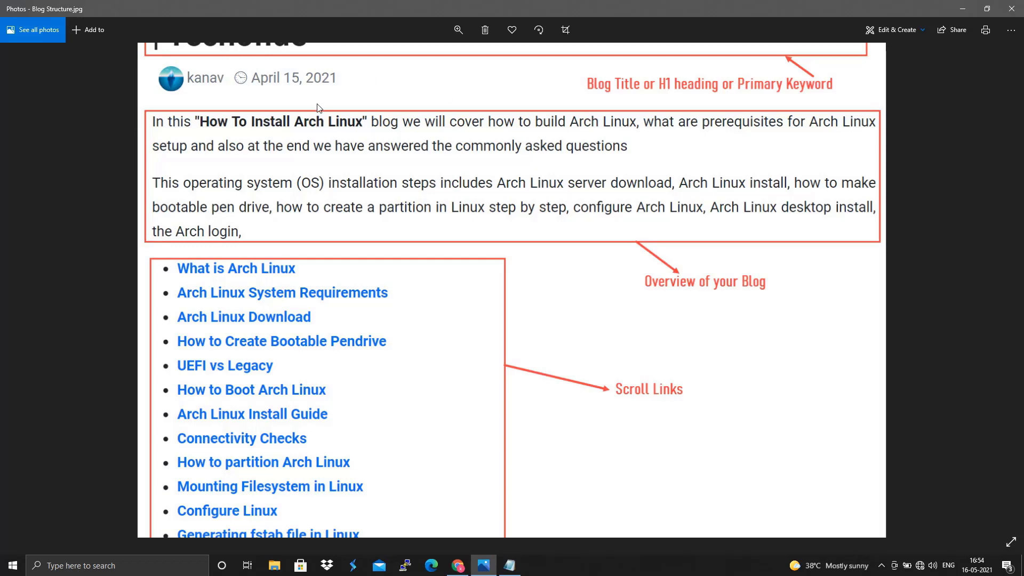
# Step: Scroll the zoomed Blog Structure.jpg past the H2 headings to the Arch Linux Download section
pyautogui.scroll(-5, 360, 335)
pyautogui.scroll(-4, 361, 340)
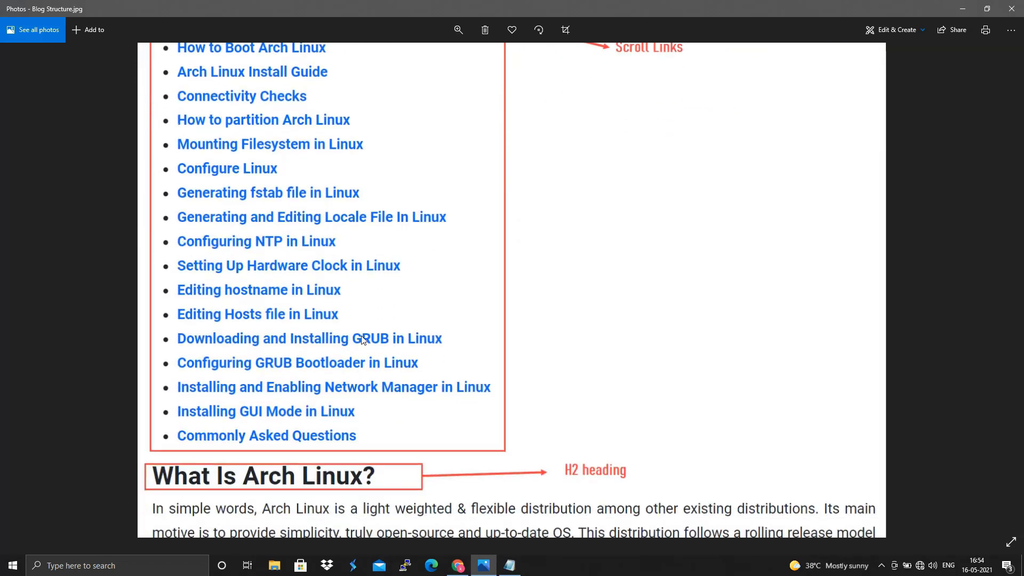
pyautogui.scroll(5, 361, 340)
pyautogui.scroll(-3, 361, 339)
pyautogui.scroll(-6, 361, 340)
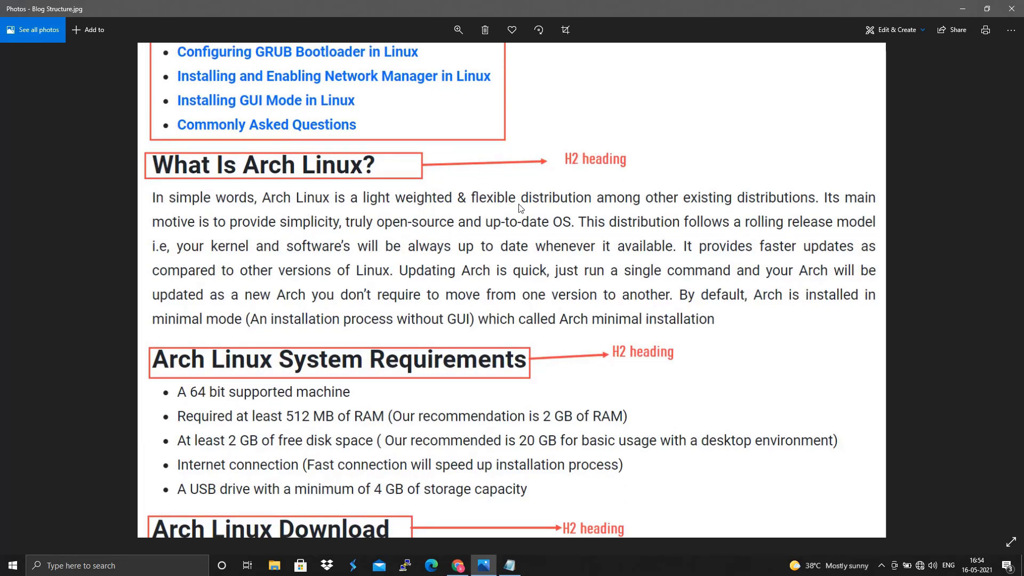
pyautogui.scroll(-3, 483, 246)
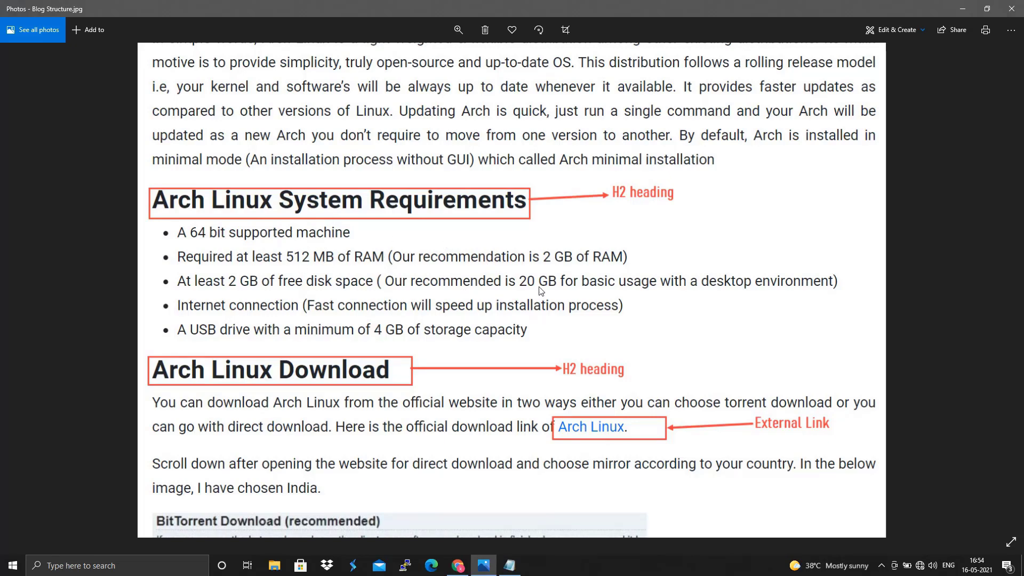
pyautogui.scroll(-3, 494, 313)
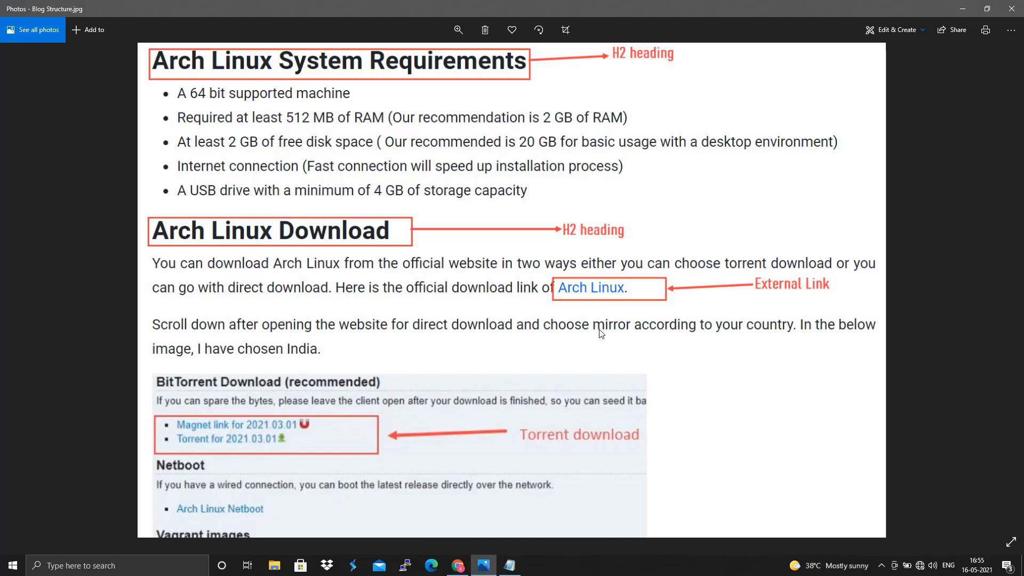
pyautogui.scroll(7, 515, 231)
# Step: Scroll the Techofide Boot Menu Option Keys post in Chrome to its section links
pyautogui.scroll(-6, 515, 230)
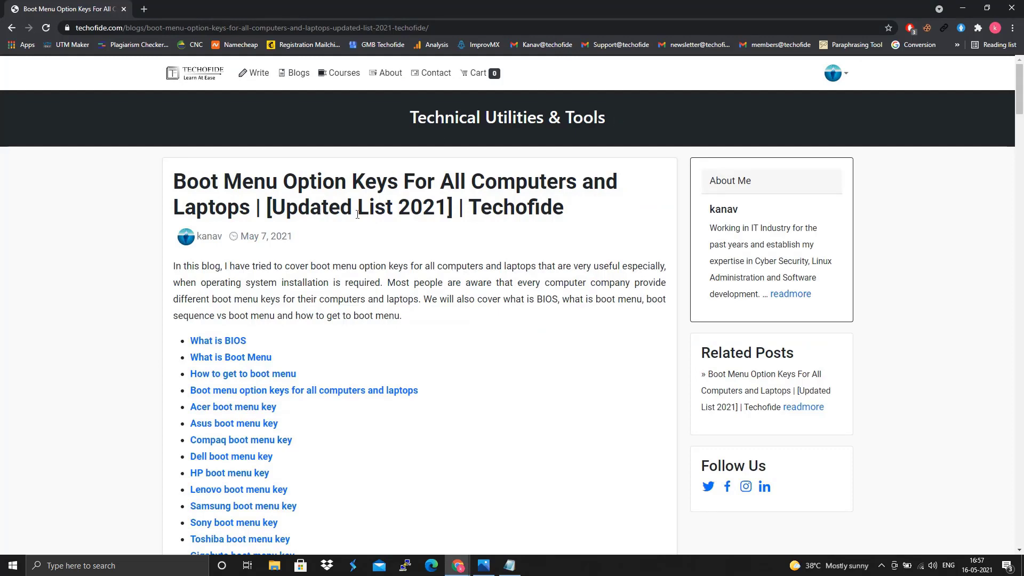
# Step: Scroll through the boot menu keys article to review its sections and table of contents
pyautogui.scroll(-2, 492, 307)
pyautogui.scroll(2, 491, 306)
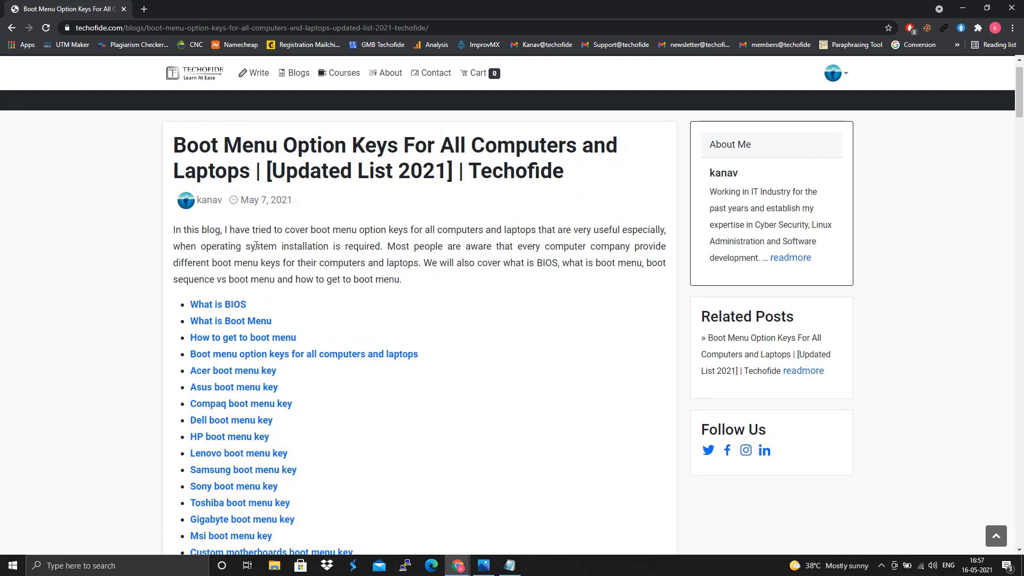
pyautogui.scroll(-2, 414, 315)
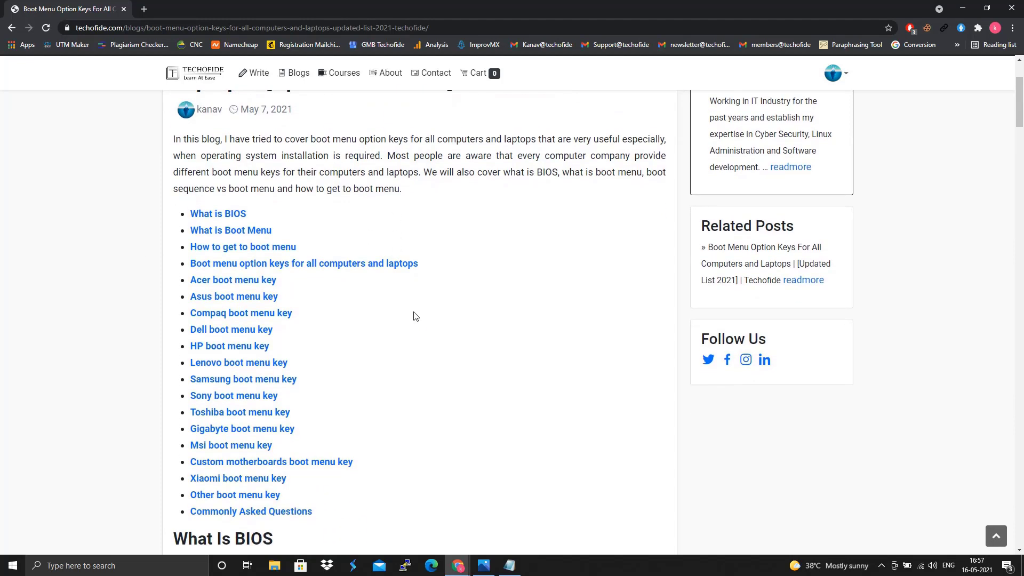
pyautogui.scroll(-5, 424, 442)
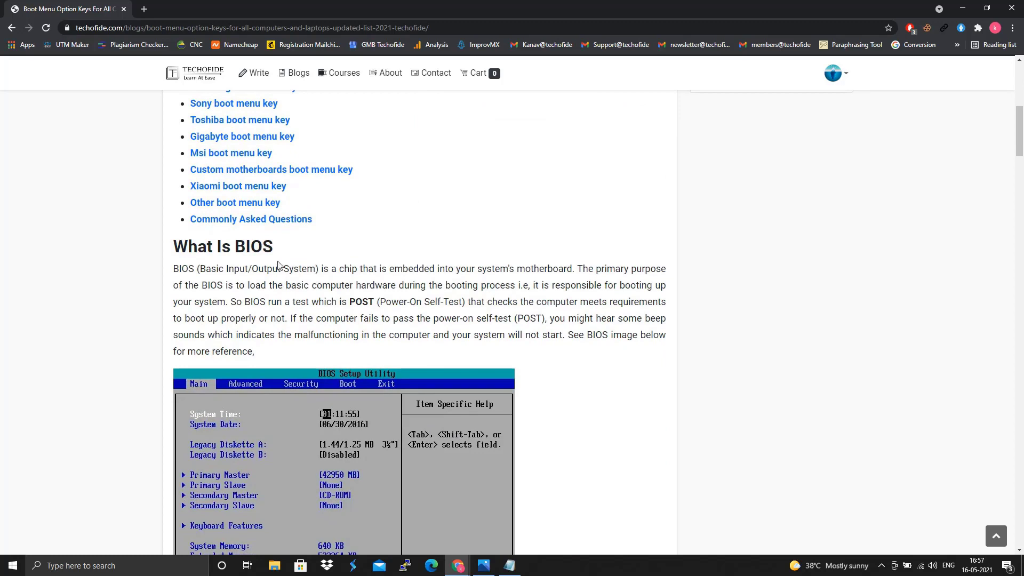
pyautogui.scroll(-2, 548, 315)
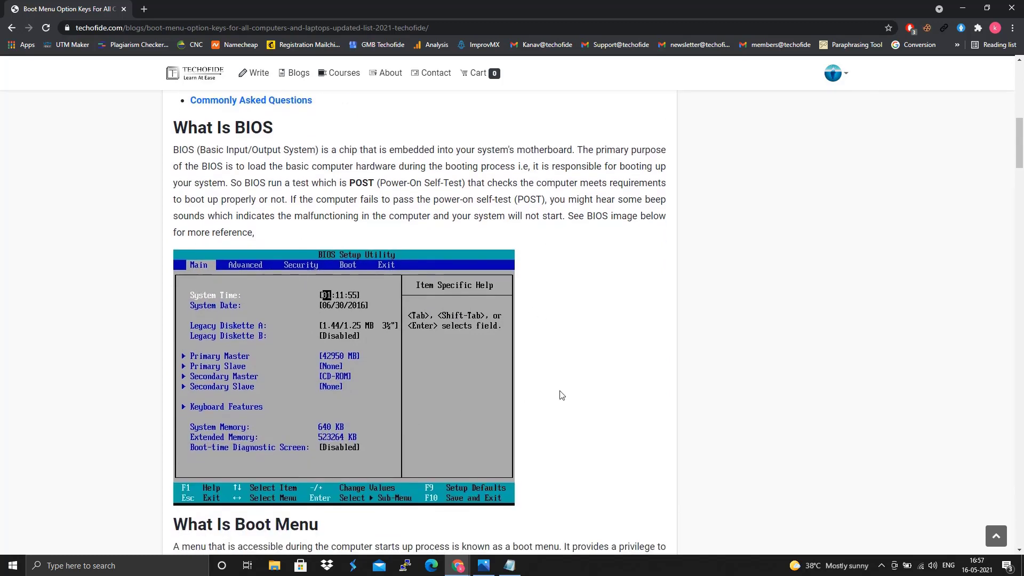
pyautogui.scroll(-4, 558, 393)
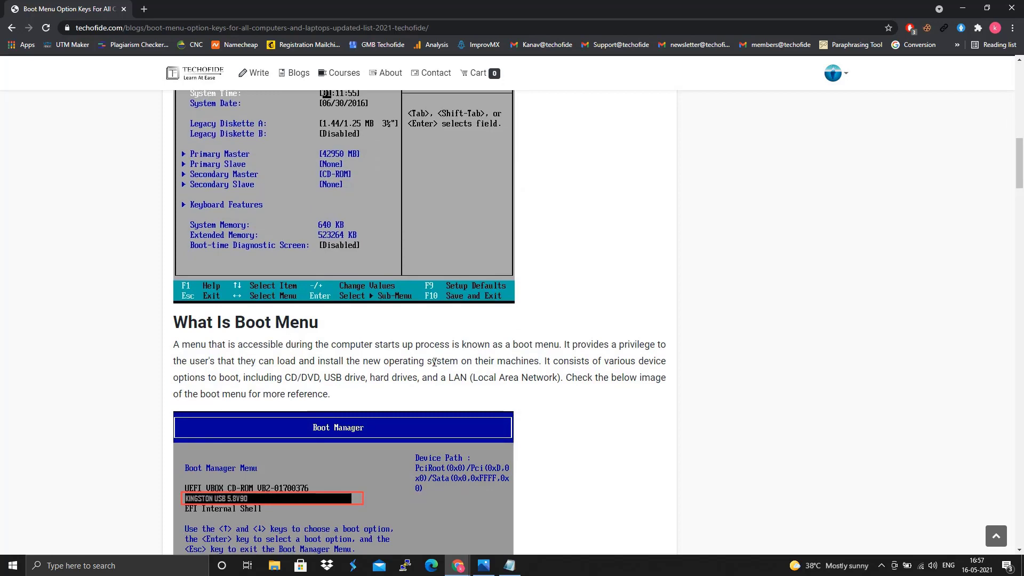
pyautogui.scroll(-4, 578, 395)
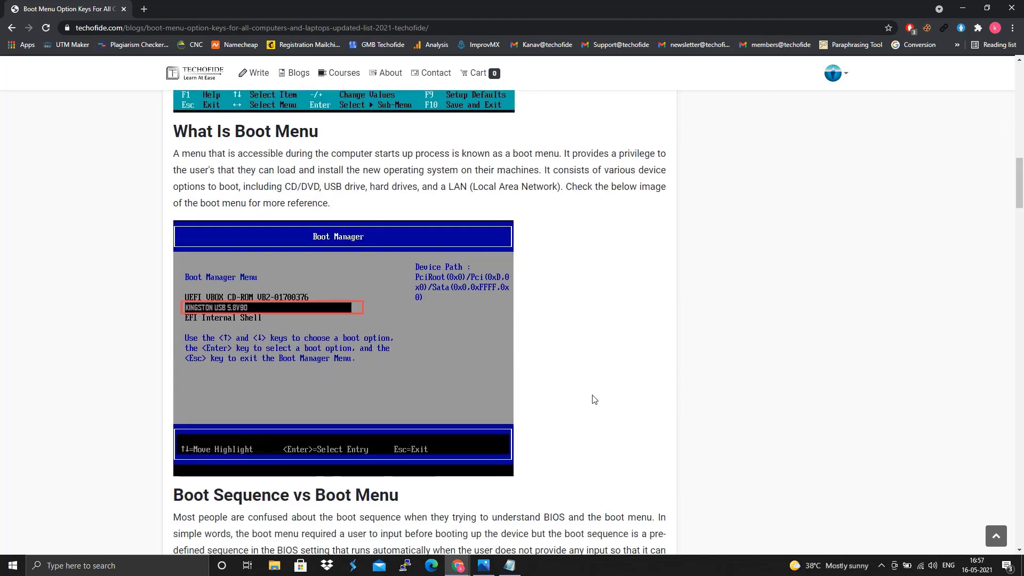
pyautogui.scroll(-6, 593, 400)
pyautogui.scroll(-5, 594, 400)
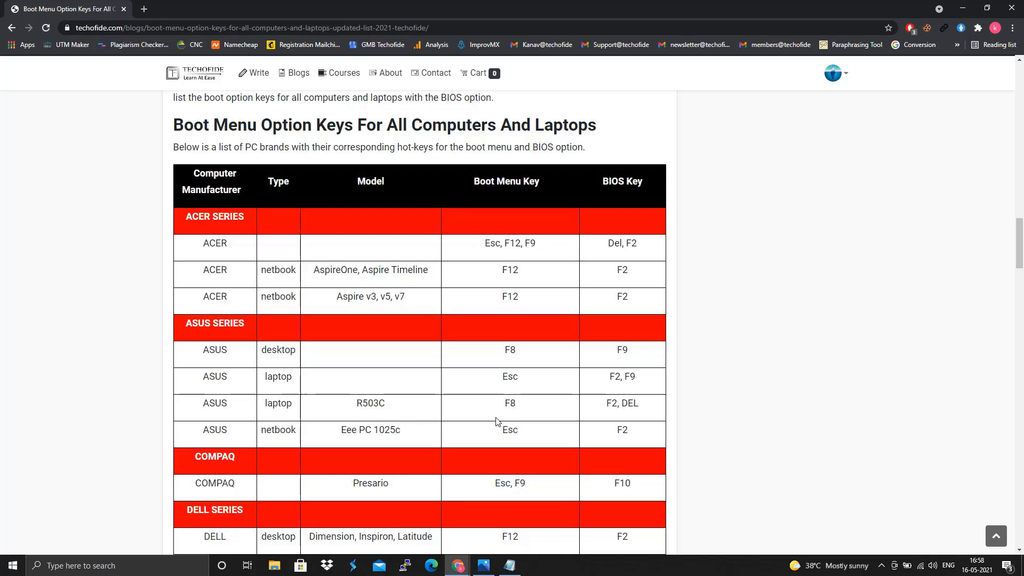
pyautogui.scroll(-7, 496, 421)
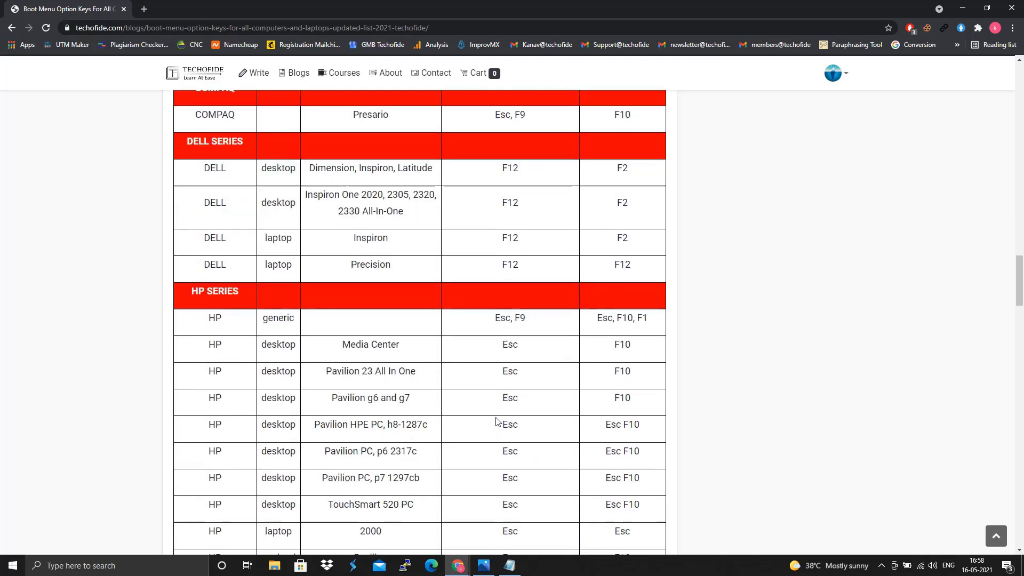
pyautogui.scroll(20, 496, 422)
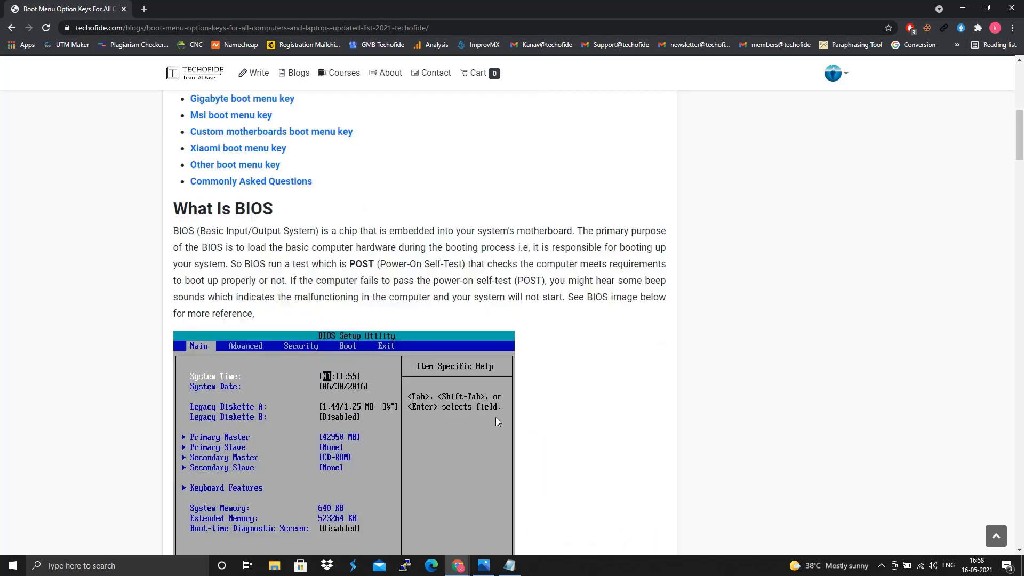
pyautogui.scroll(2, 496, 421)
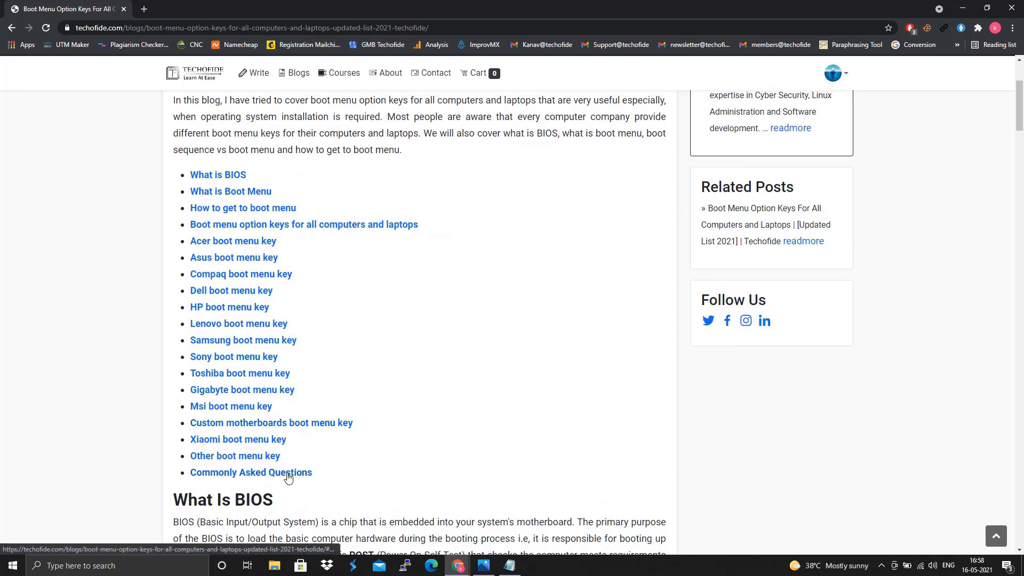
pyautogui.scroll(1, 465, 363)
pyautogui.scroll(2, 465, 363)
pyautogui.scroll(-2, 465, 363)
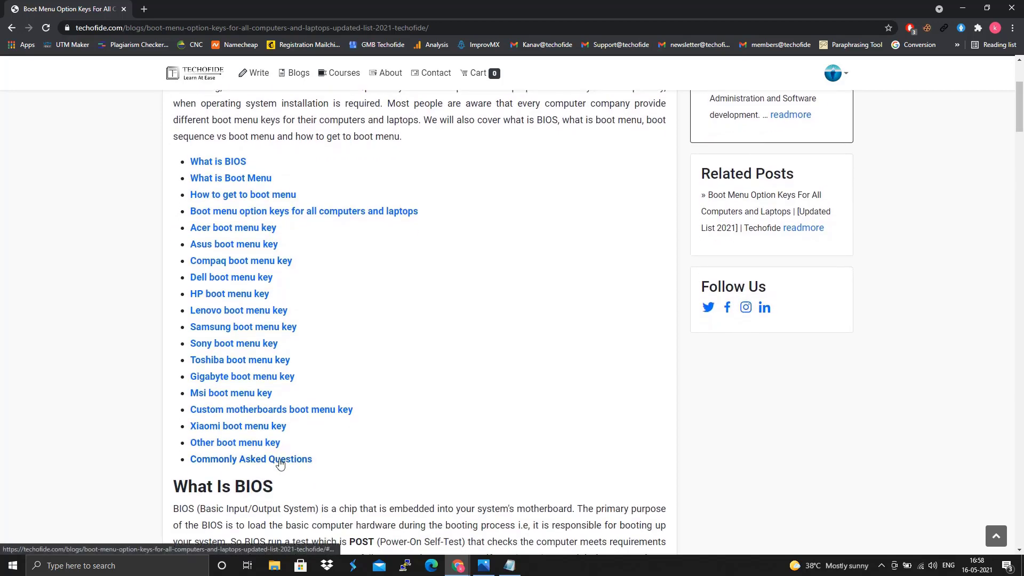
pyautogui.scroll(2, 459, 416)
pyautogui.scroll(-2, 459, 416)
pyautogui.scroll(-15, 460, 415)
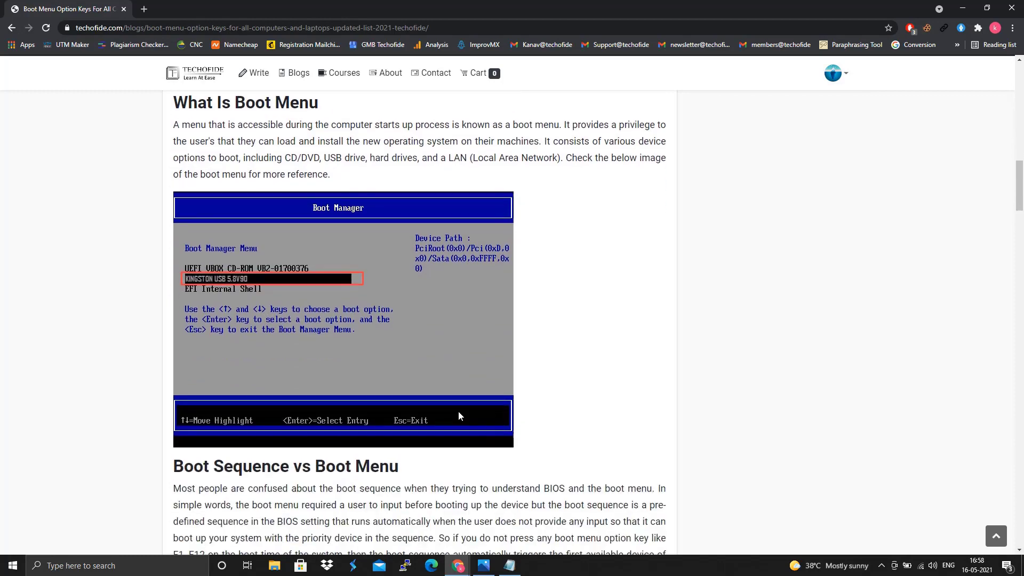
pyautogui.scroll(-2, 459, 415)
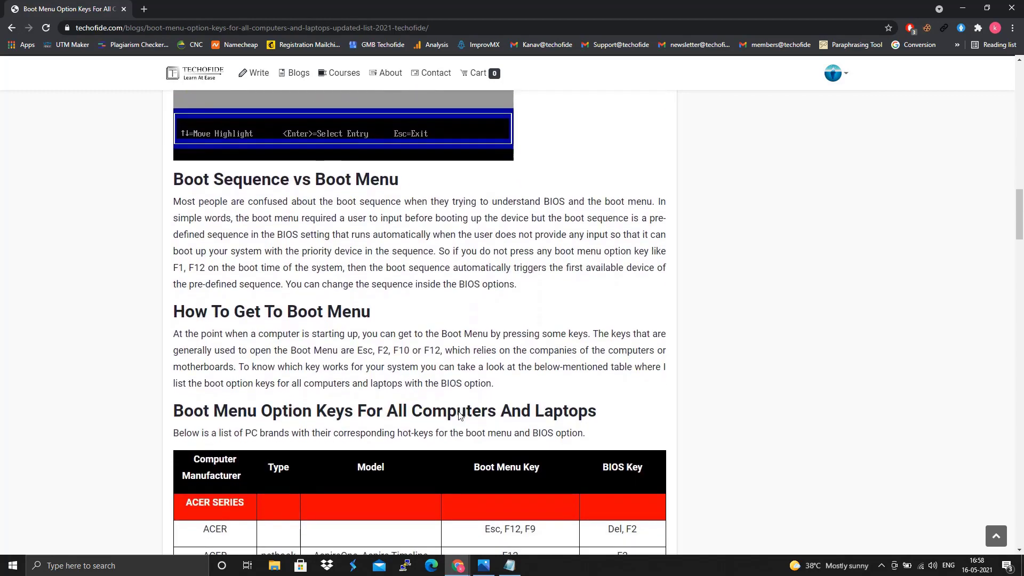
pyautogui.scroll(20, 461, 415)
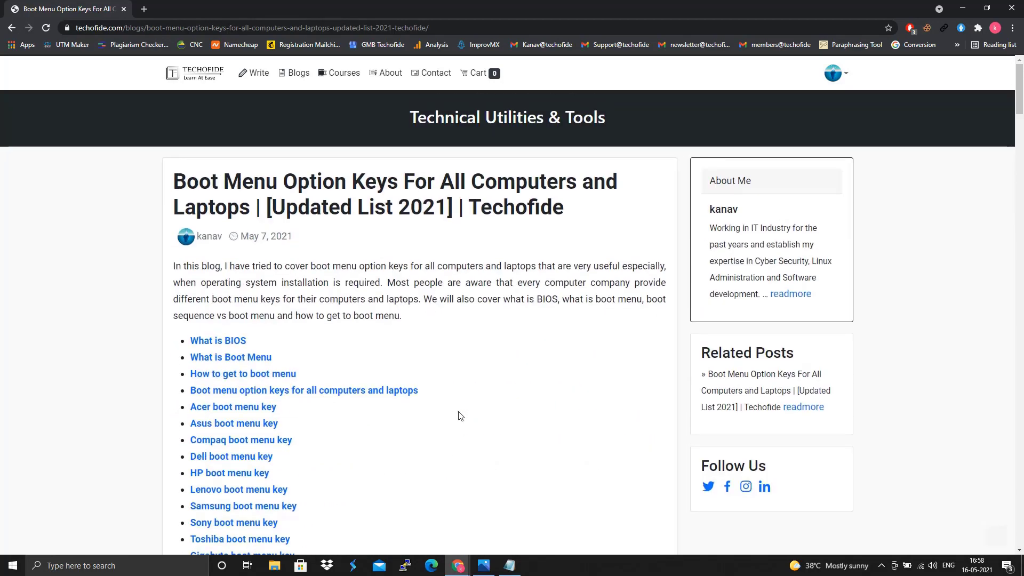
pyautogui.scroll(-2, 461, 415)
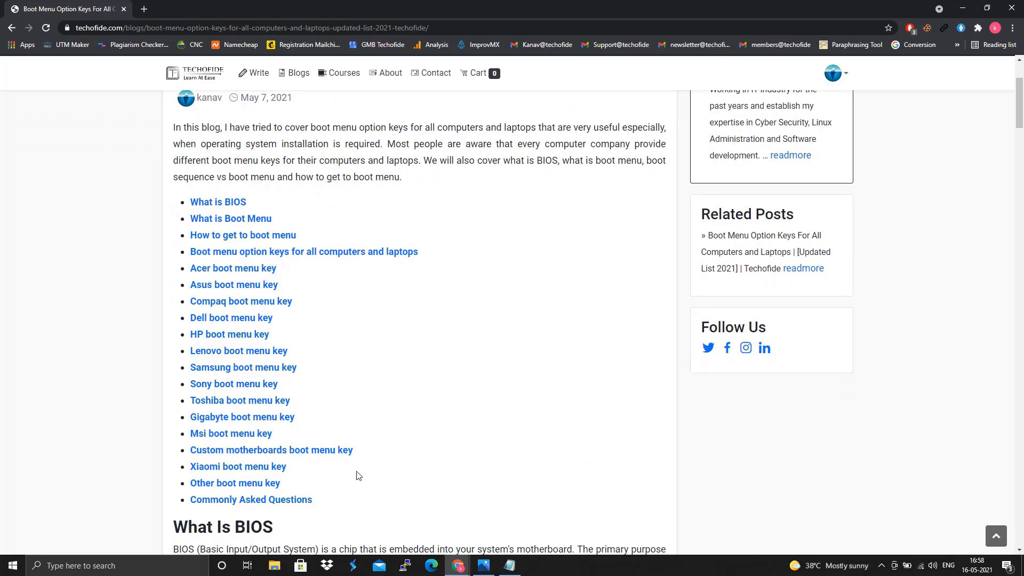
# Step: Jump to the Commonly Asked Questions section and browse the answers from the F12 boot menu through Q5
pyautogui.click(301, 499)
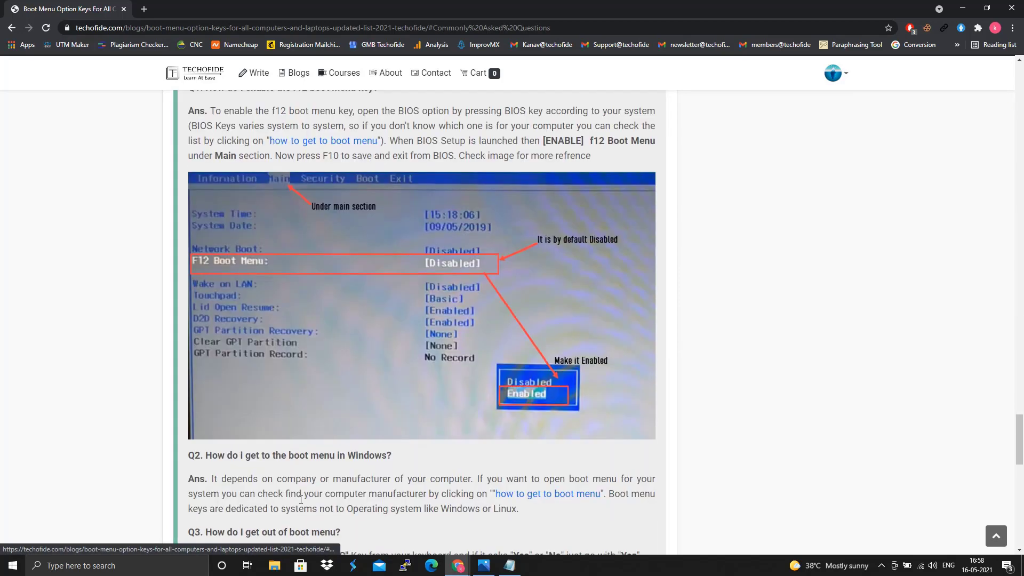
pyautogui.scroll(2, 243, 274)
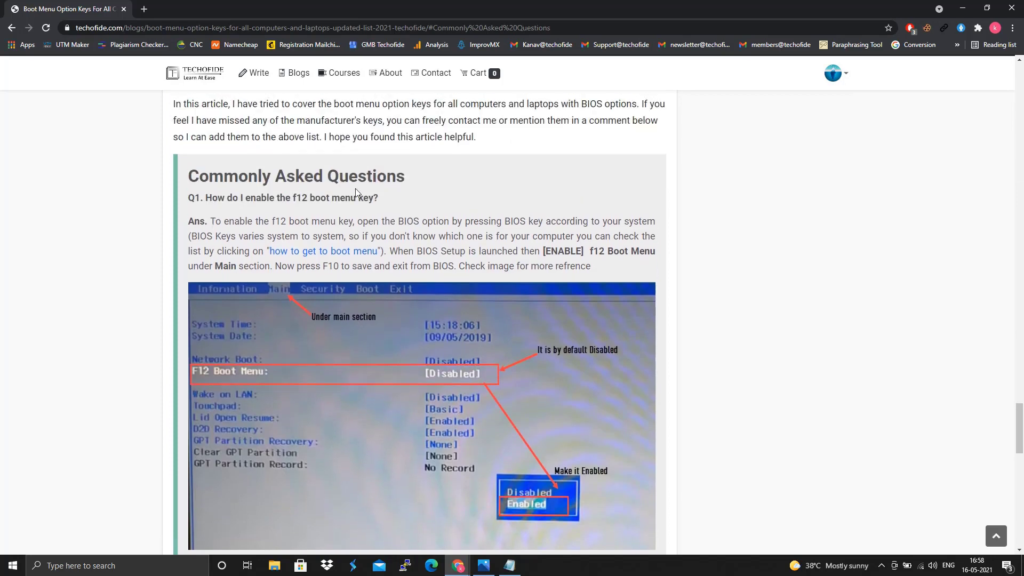
pyautogui.scroll(2, 395, 216)
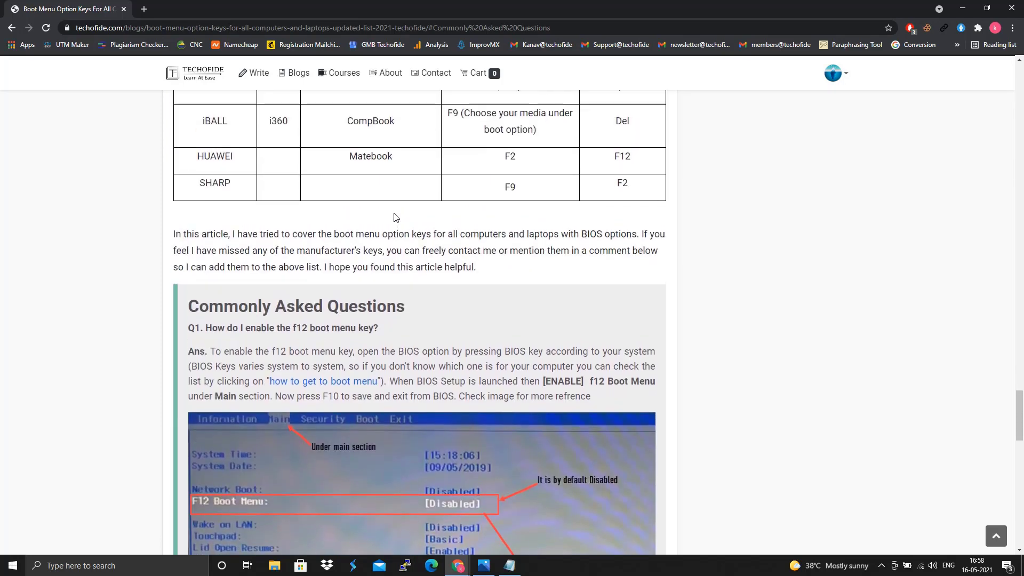
pyautogui.scroll(-9, 473, 268)
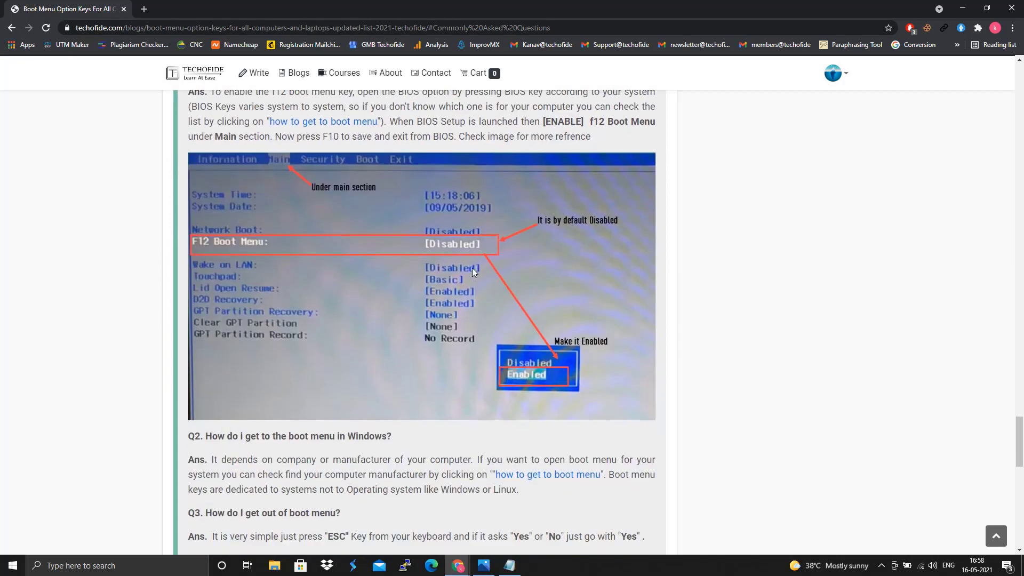
pyautogui.scroll(-2, 420, 226)
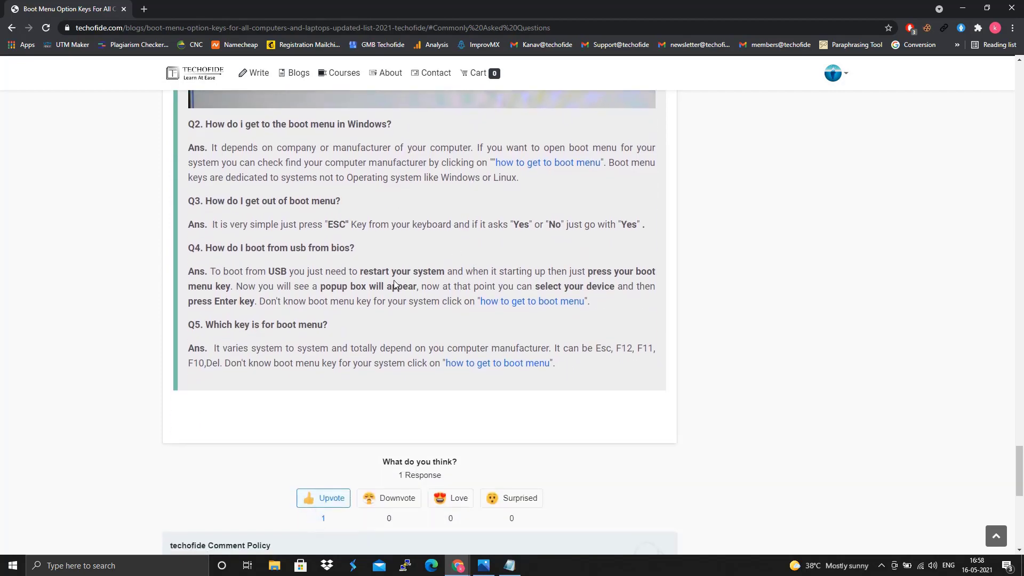
pyautogui.scroll(10, 395, 285)
pyautogui.scroll(-2, 395, 283)
pyautogui.scroll(-6, 394, 284)
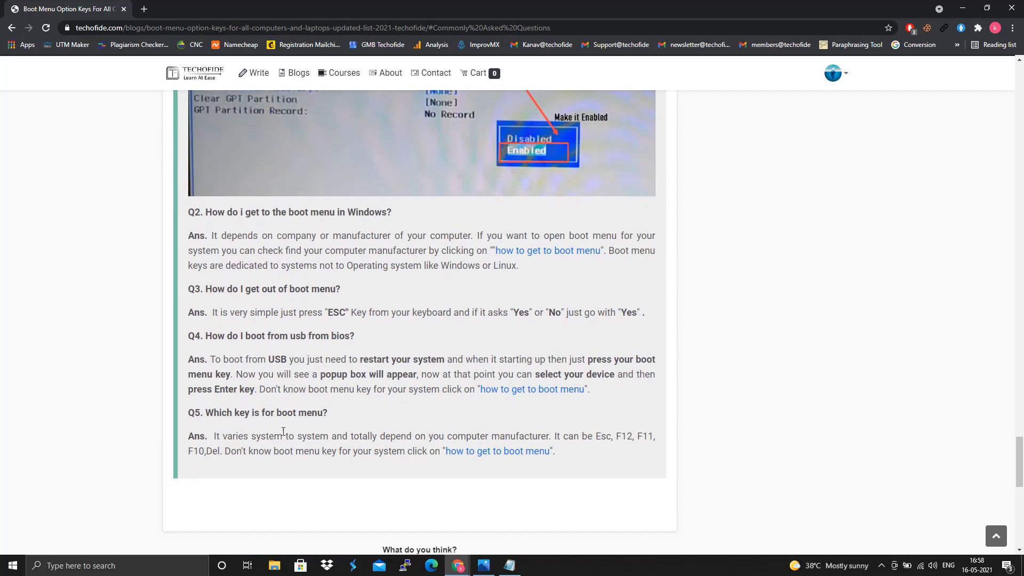
# Step: Open the Arch Linux installation guide from Blogs and jump to its Commonly Asked Questions
pyautogui.click(297, 73)
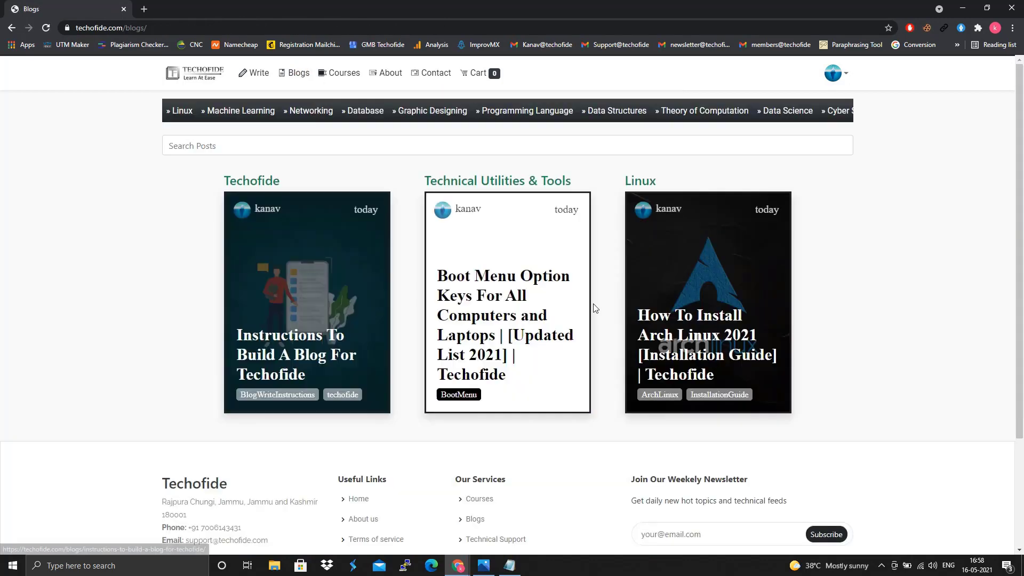
pyautogui.click(704, 294)
pyautogui.scroll(-6, 386, 297)
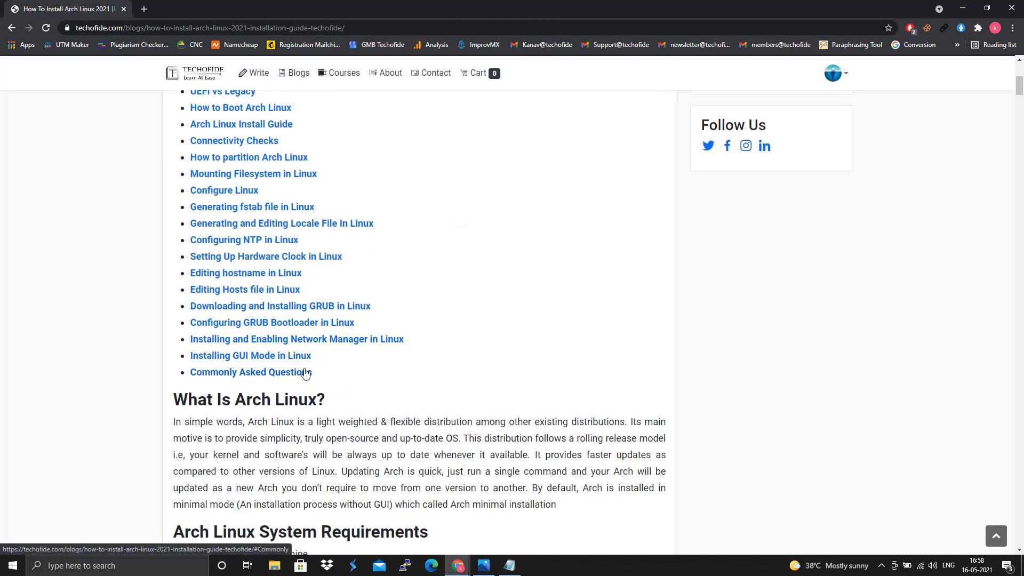
pyautogui.click(307, 372)
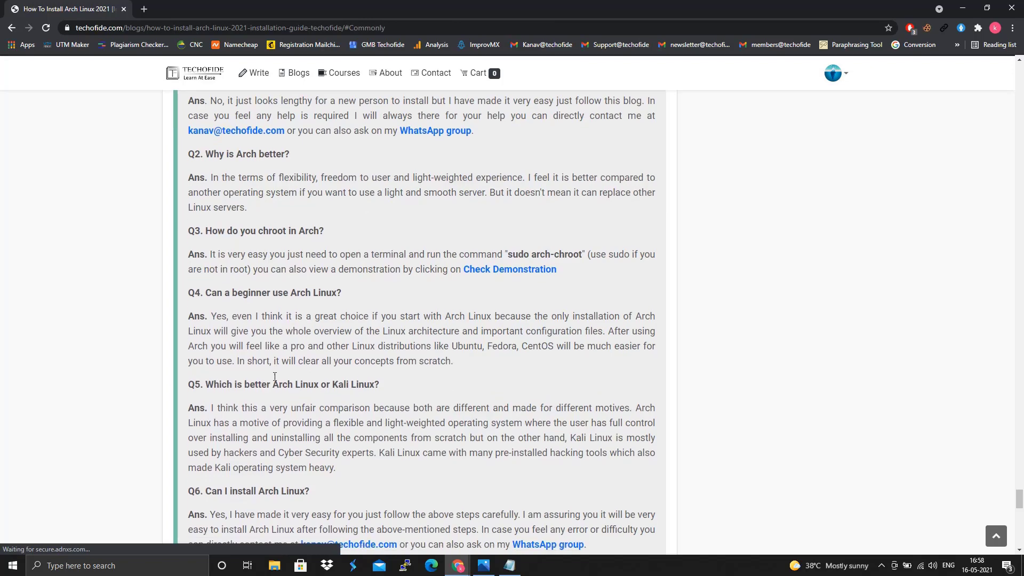
# Step: Open the Related Blogs Boot Menu Option Keys article in a new tab
pyautogui.scroll(-8, 260, 213)
pyautogui.scroll(-2, 260, 213)
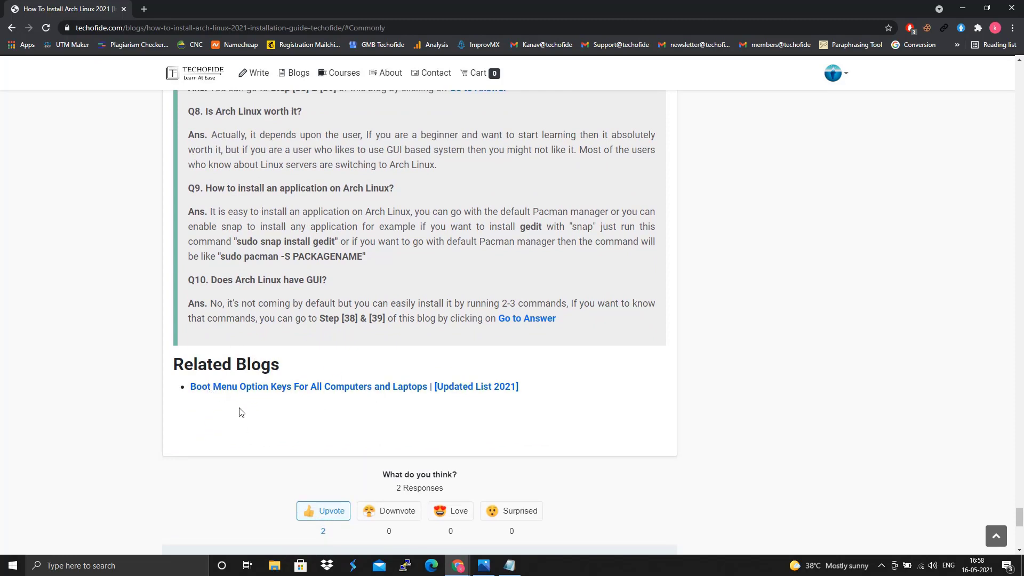
pyautogui.click(365, 389)
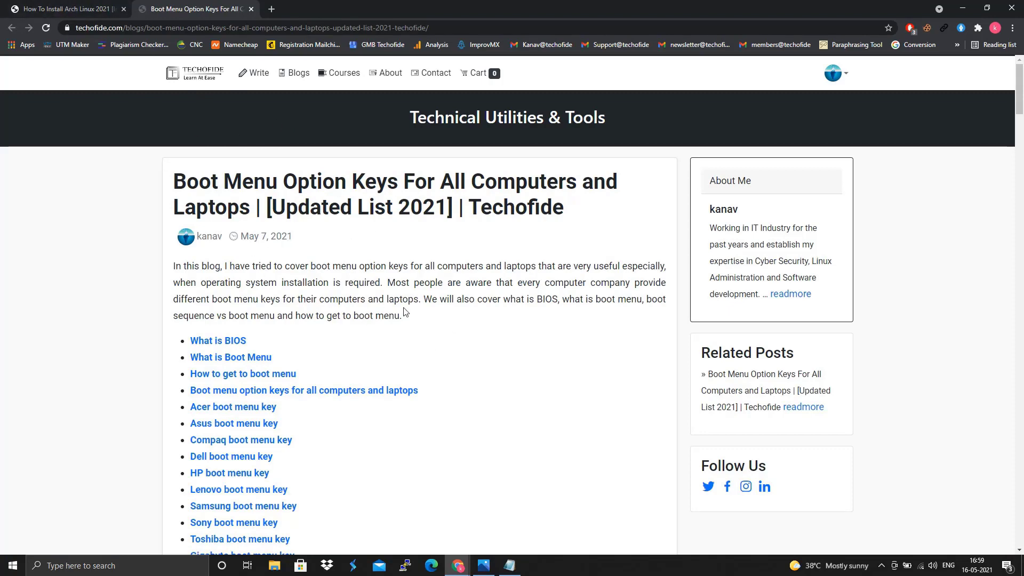
# Step: Browse the Boot Menu Option Keys post, then return to the Arch Linux guide tab
pyautogui.scroll(-13, 404, 315)
pyautogui.scroll(5, 404, 313)
pyautogui.scroll(-4, 404, 312)
pyautogui.scroll(-9, 403, 308)
pyautogui.scroll(8, 403, 308)
pyautogui.scroll(7, 404, 306)
pyautogui.moveTo(402, 304); pyautogui.dragTo(431, 530)
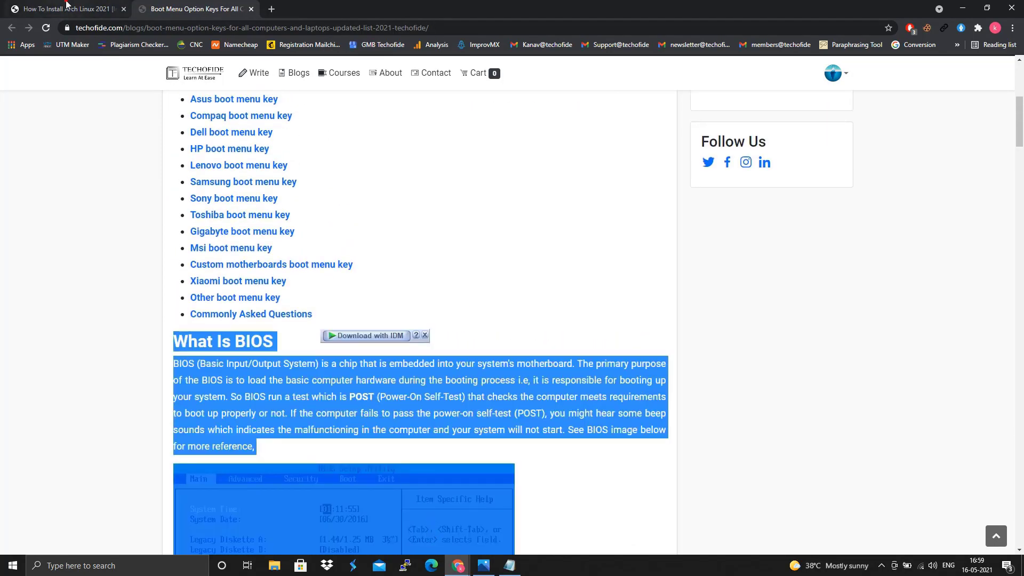
pyautogui.click(66, 5)
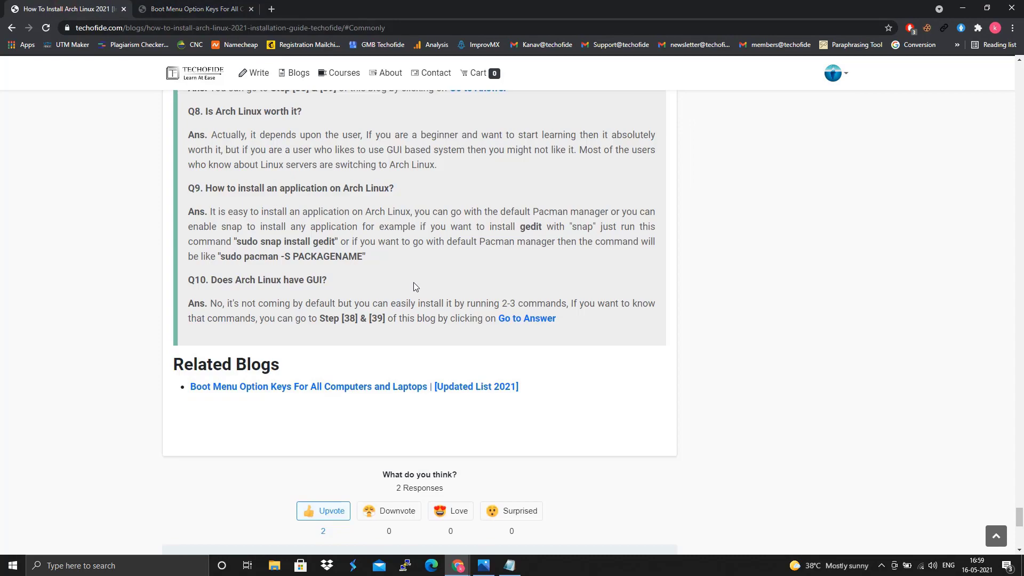
# Step: From the guide's top, scroll to Arch Linux Download and open archlinux.org/download in a new tab
pyautogui.click(995, 535)
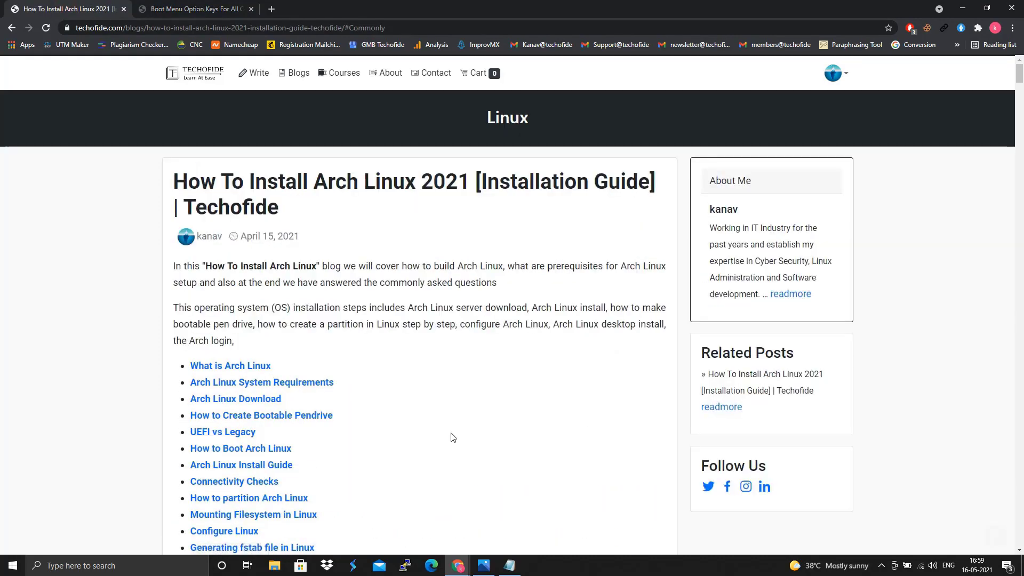
pyautogui.scroll(-5, 451, 435)
pyautogui.scroll(-7, 453, 438)
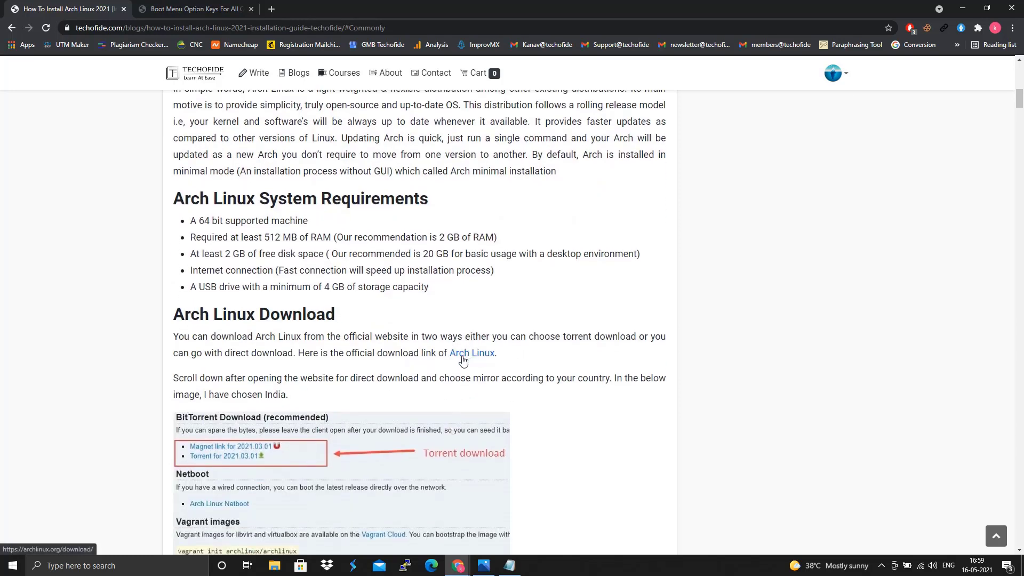
pyautogui.click(462, 355)
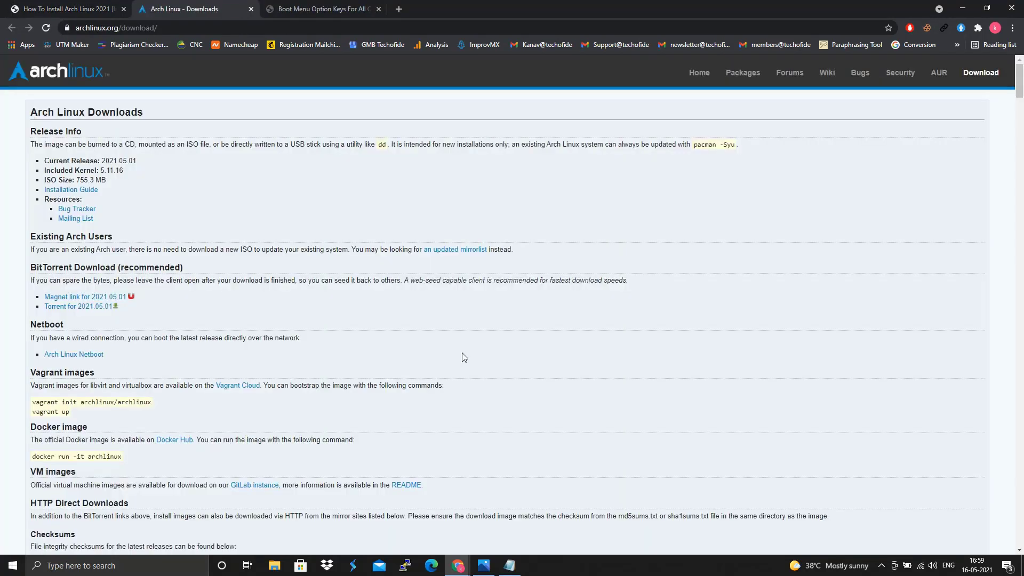
pyautogui.scroll(-5, 420, 451)
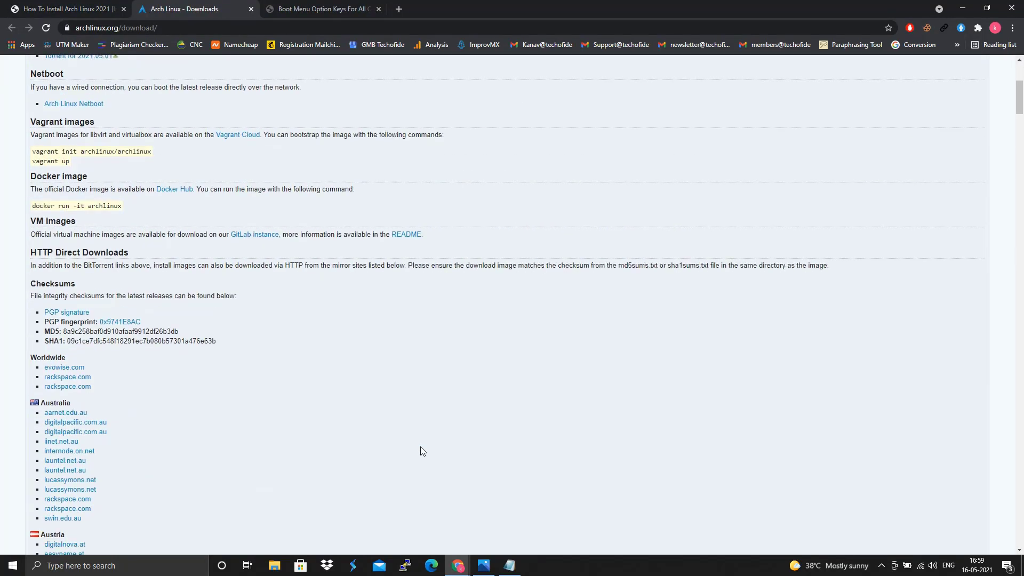
pyautogui.scroll(5, 419, 445)
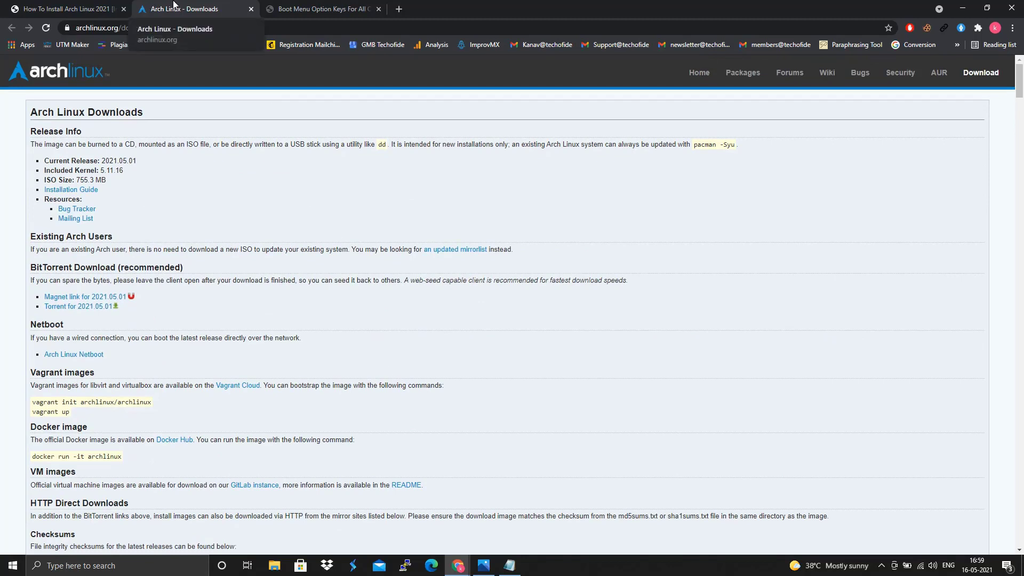